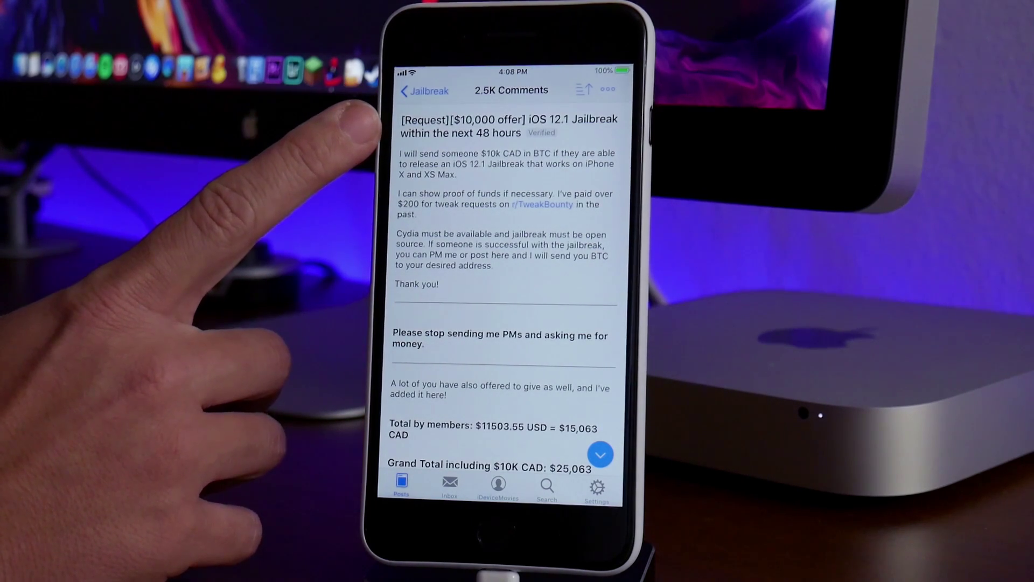
pyautogui.scroll(-3, 509, 283)
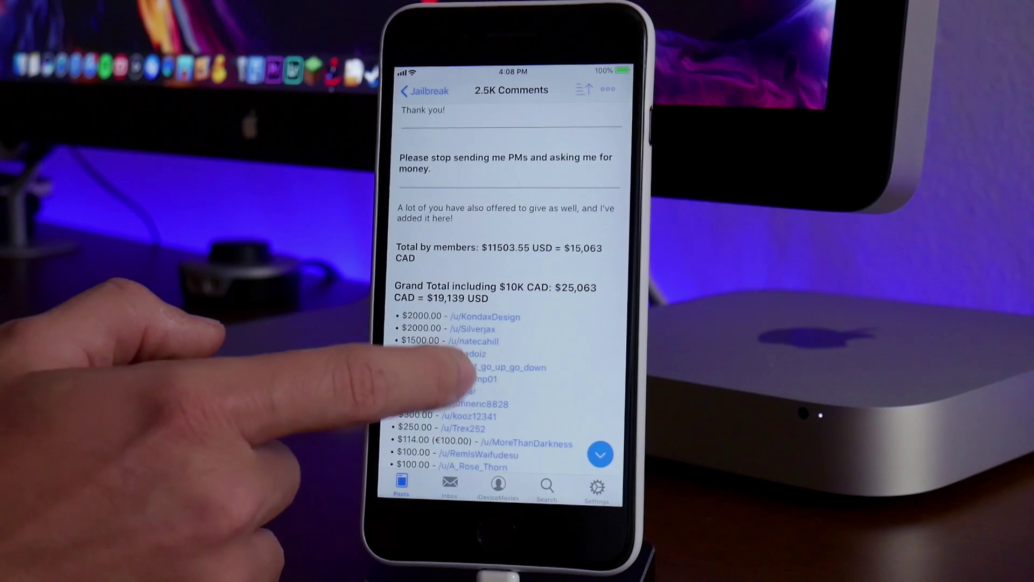
pyautogui.scroll(-1, 509, 323)
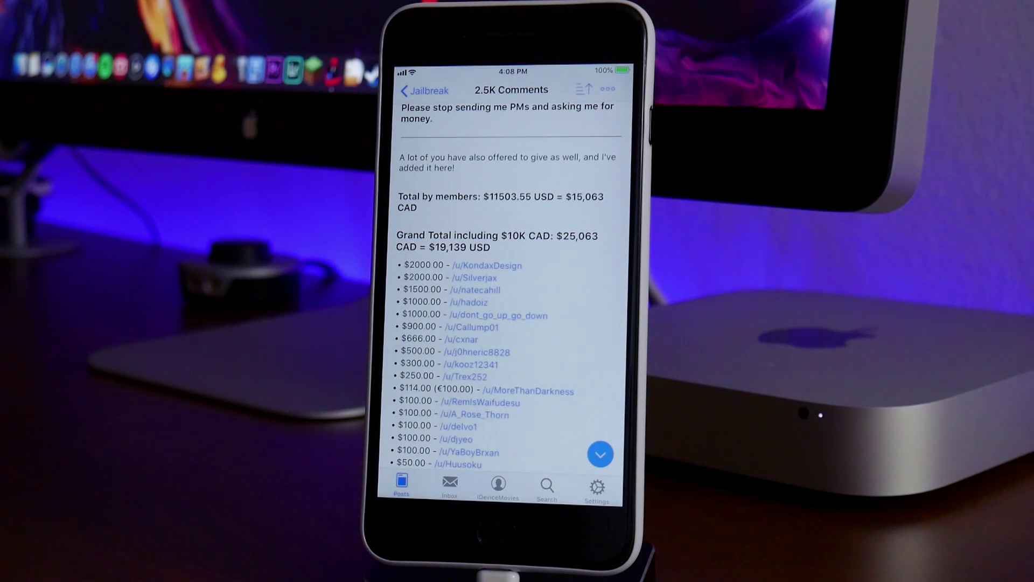
pyautogui.scroll(2, 509, 283)
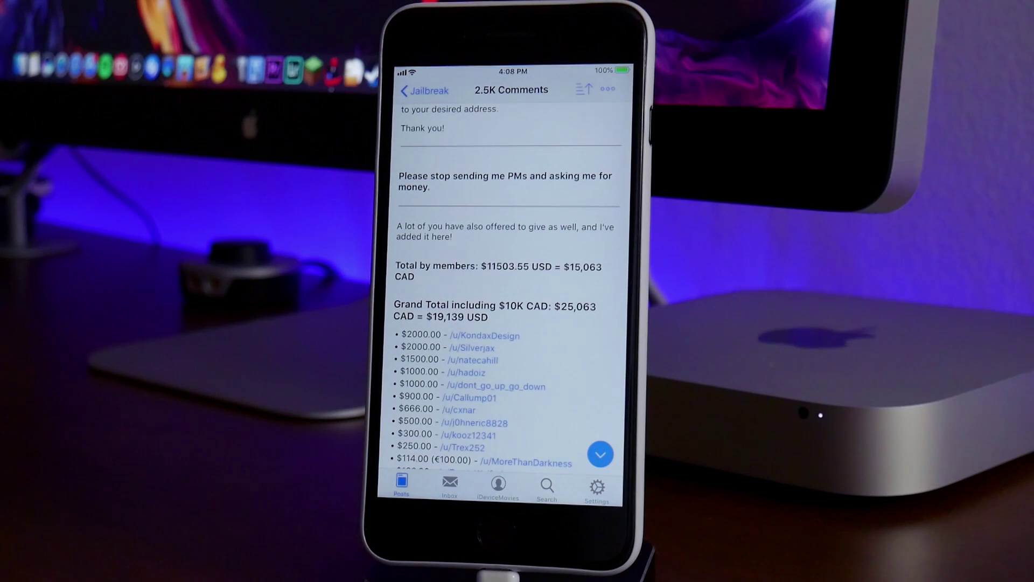
pyautogui.scroll(2, 509, 283)
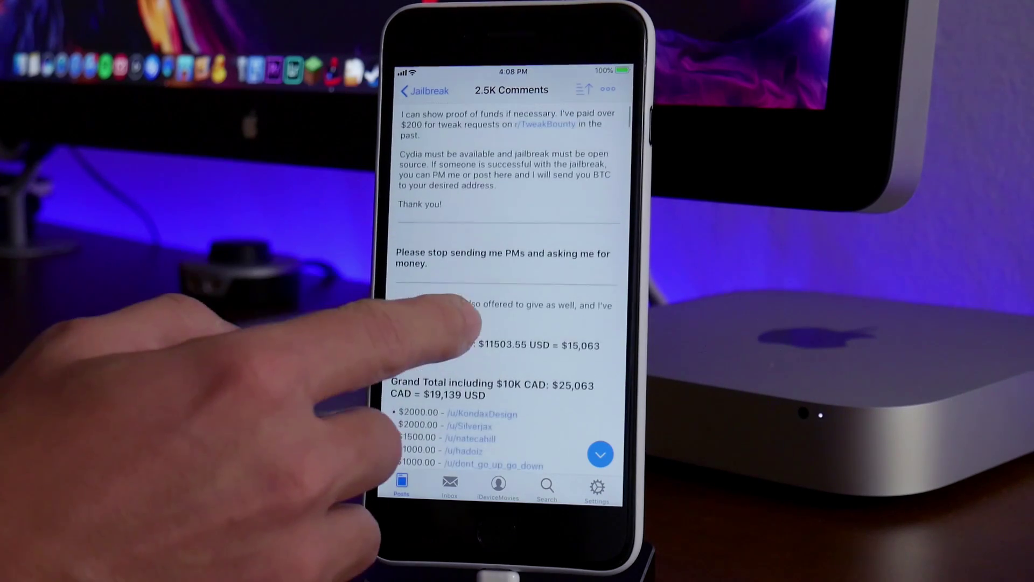
pyautogui.scroll(2, 509, 283)
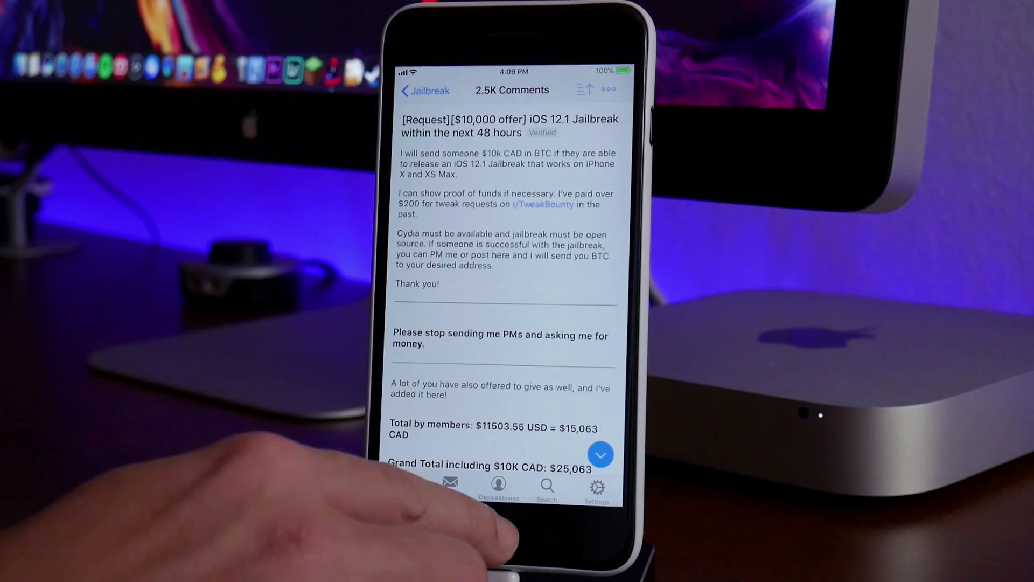
# - Close the jailbreak bounty post in Apollo and return to the iPhone app grid
pyautogui.moveTo(399, 243)
pyautogui.mouseDown()
pyautogui.moveTo(425, 235)
pyautogui.moveTo(452, 162)
pyautogui.mouseUp()
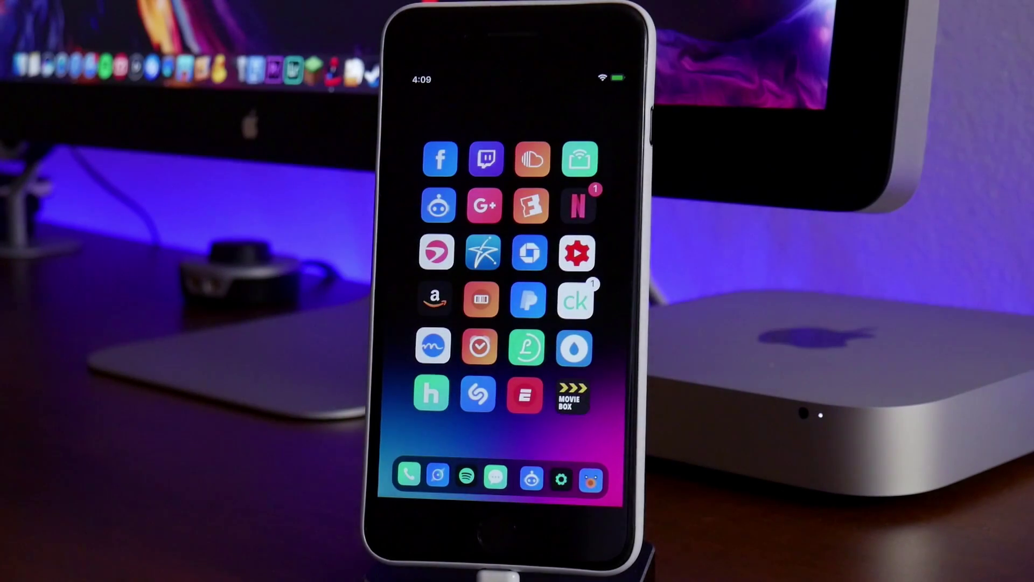